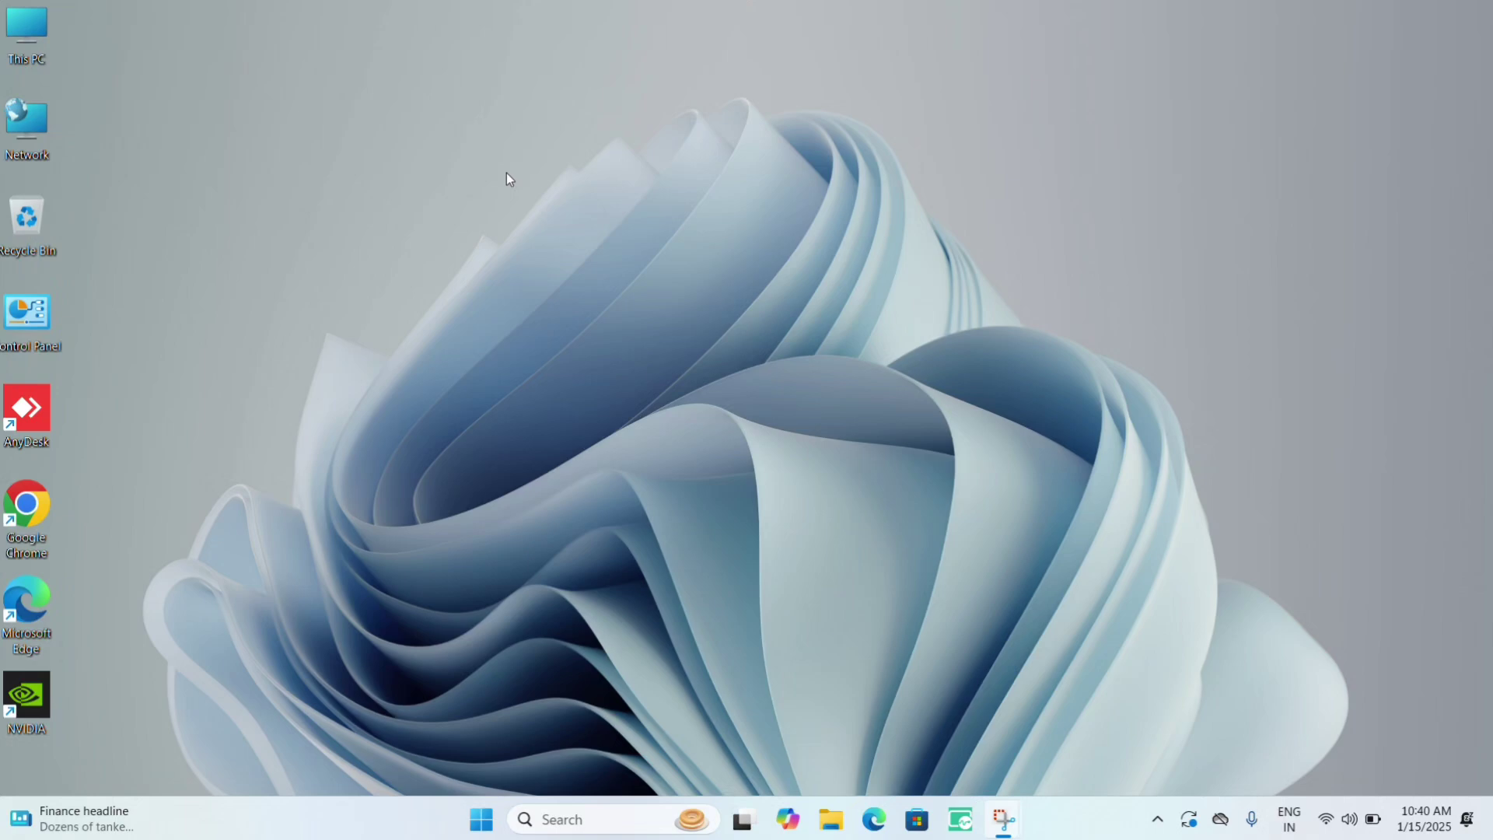
Launch Settings from Start and review the Display and Advanced display pages.
click(481, 819)
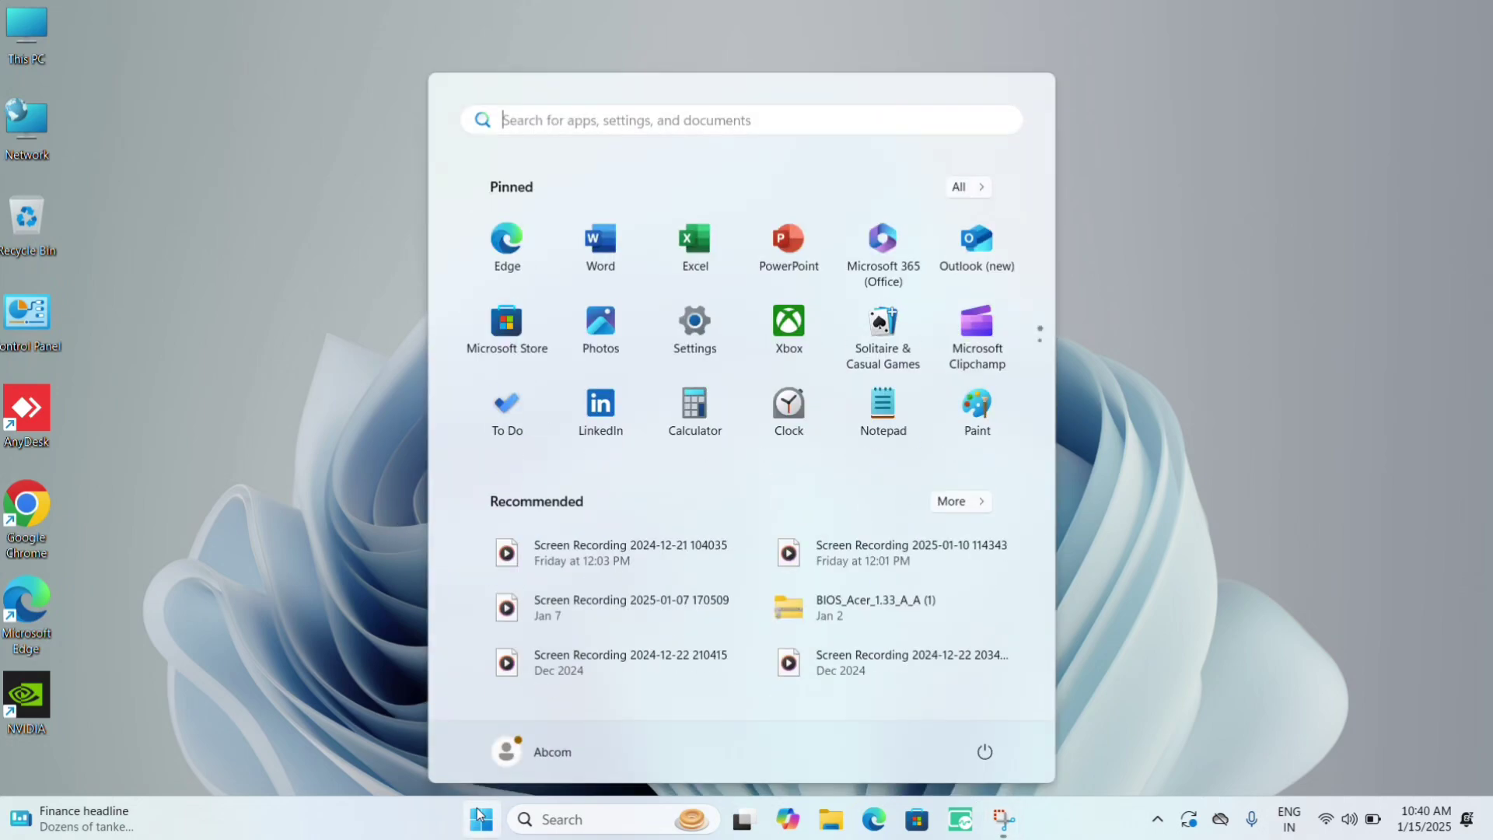
click(682, 327)
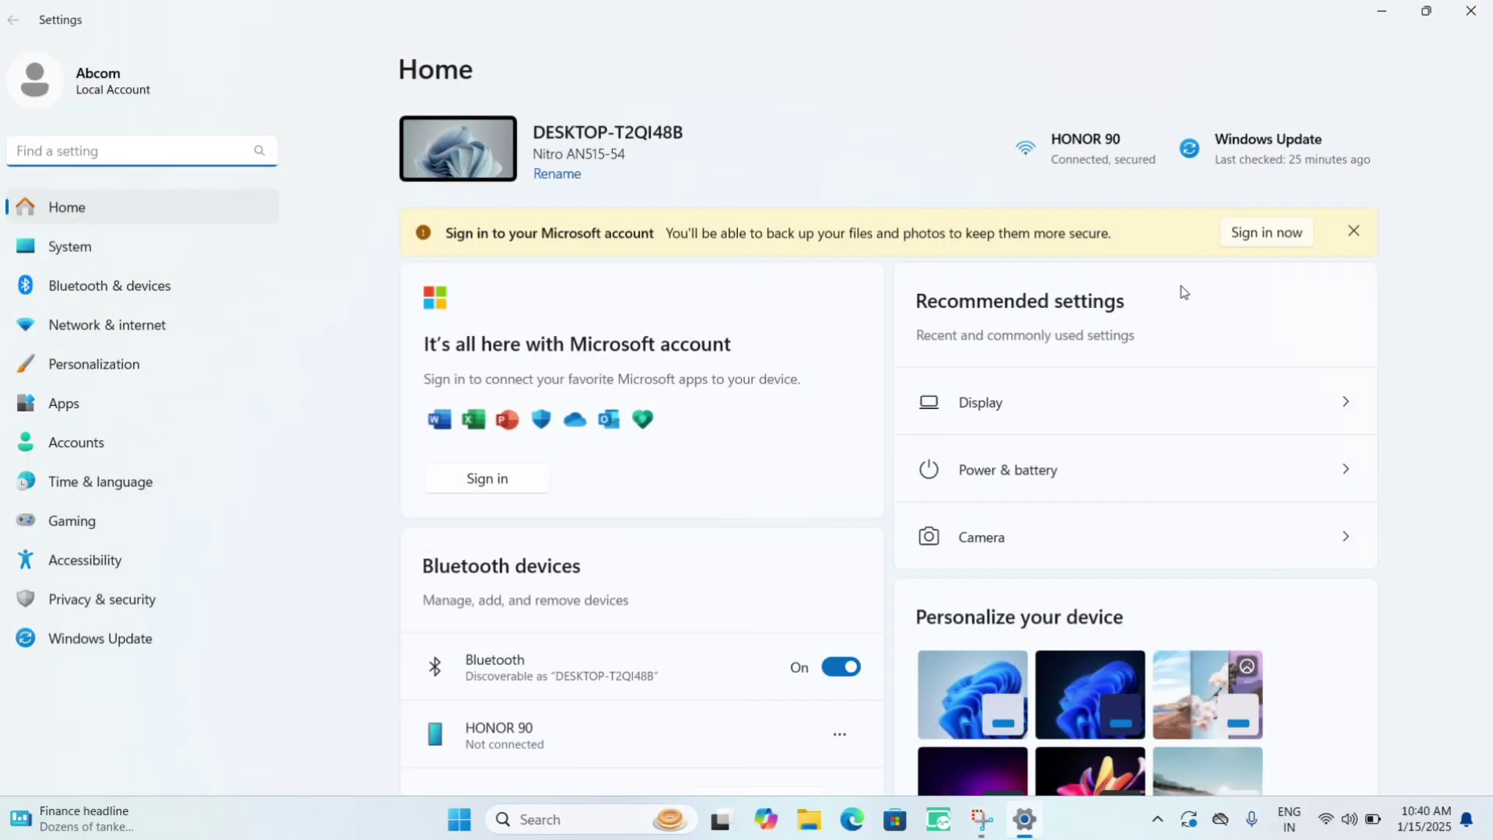
click(1268, 423)
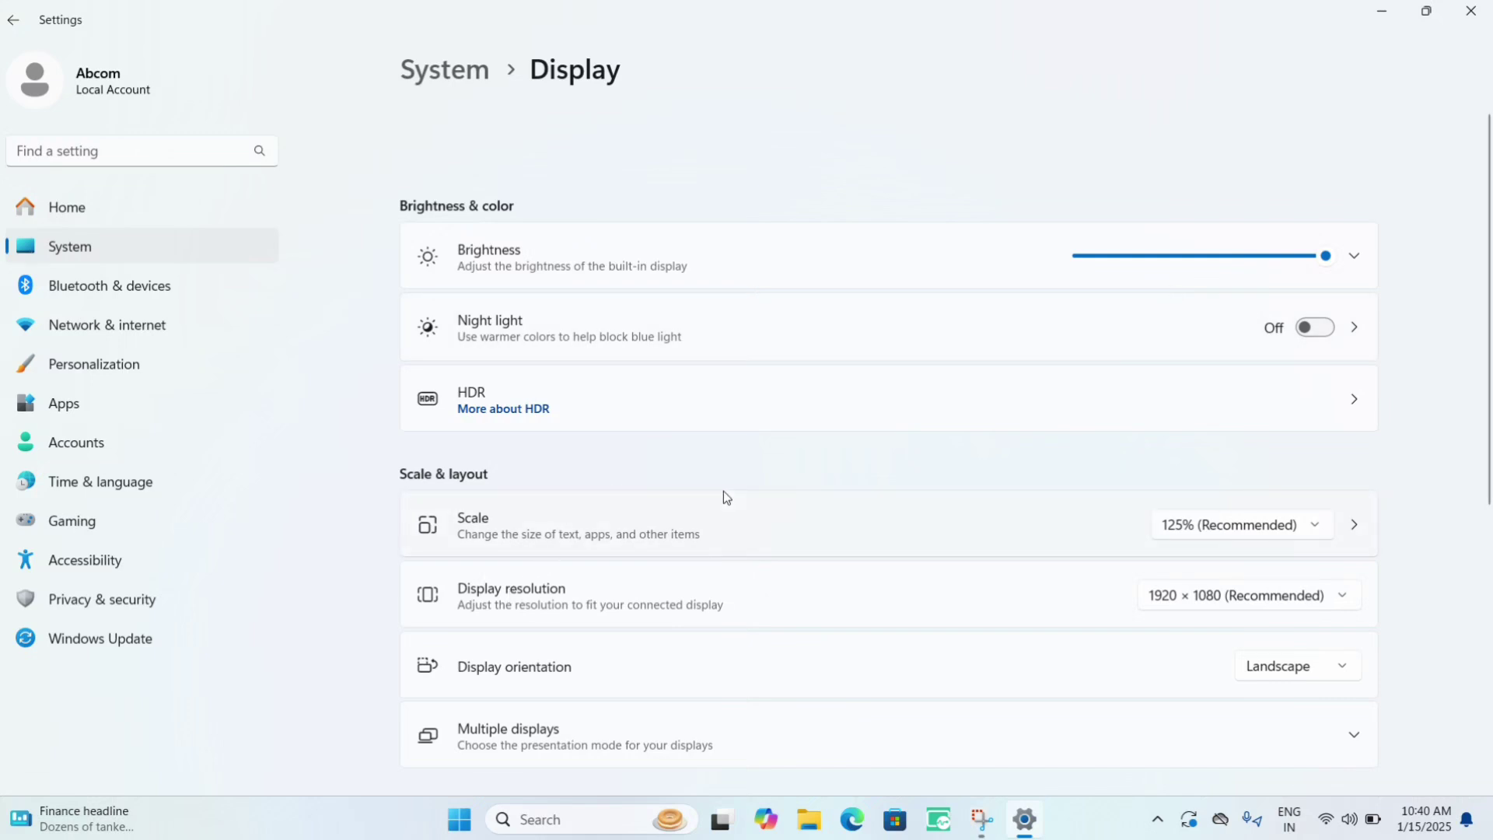
scroll(723, 492, down, 2)
scroll(724, 494, down, 3)
scroll(724, 495, down, 2)
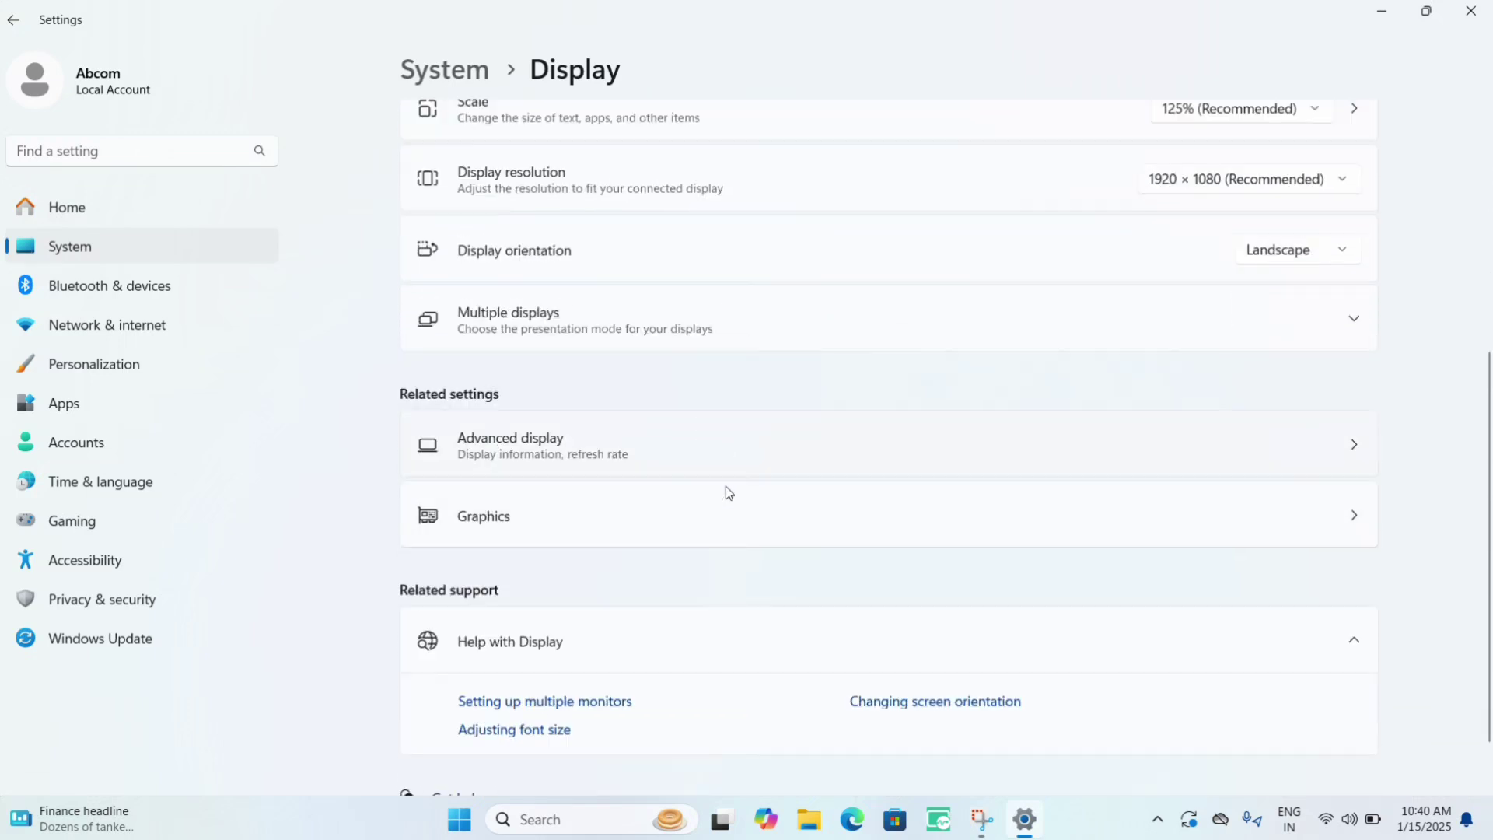
scroll(725, 482, down, 1)
scroll(726, 481, up, 2)
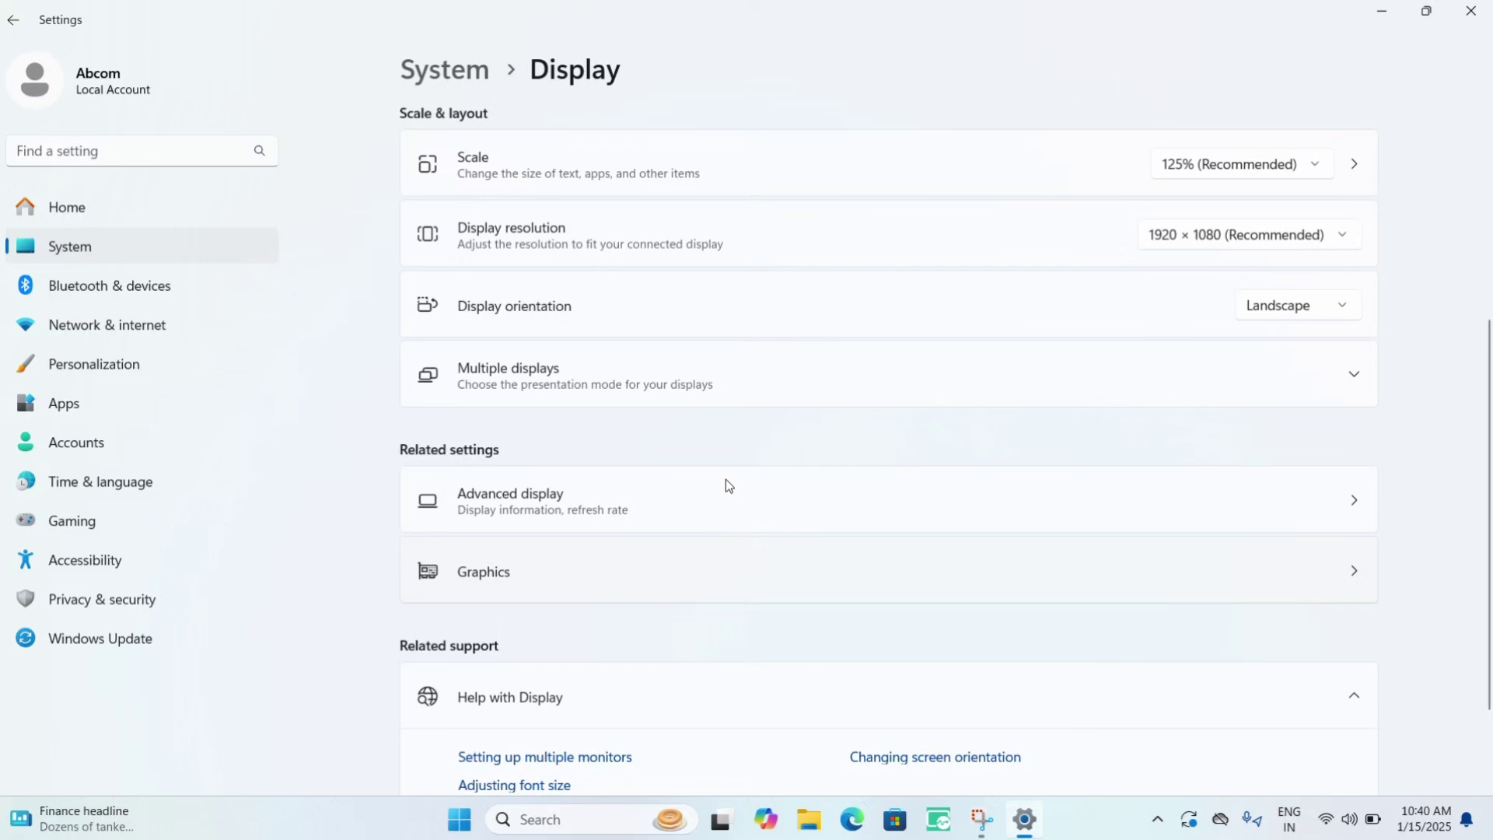
scroll(727, 481, up, 1)
click(726, 564)
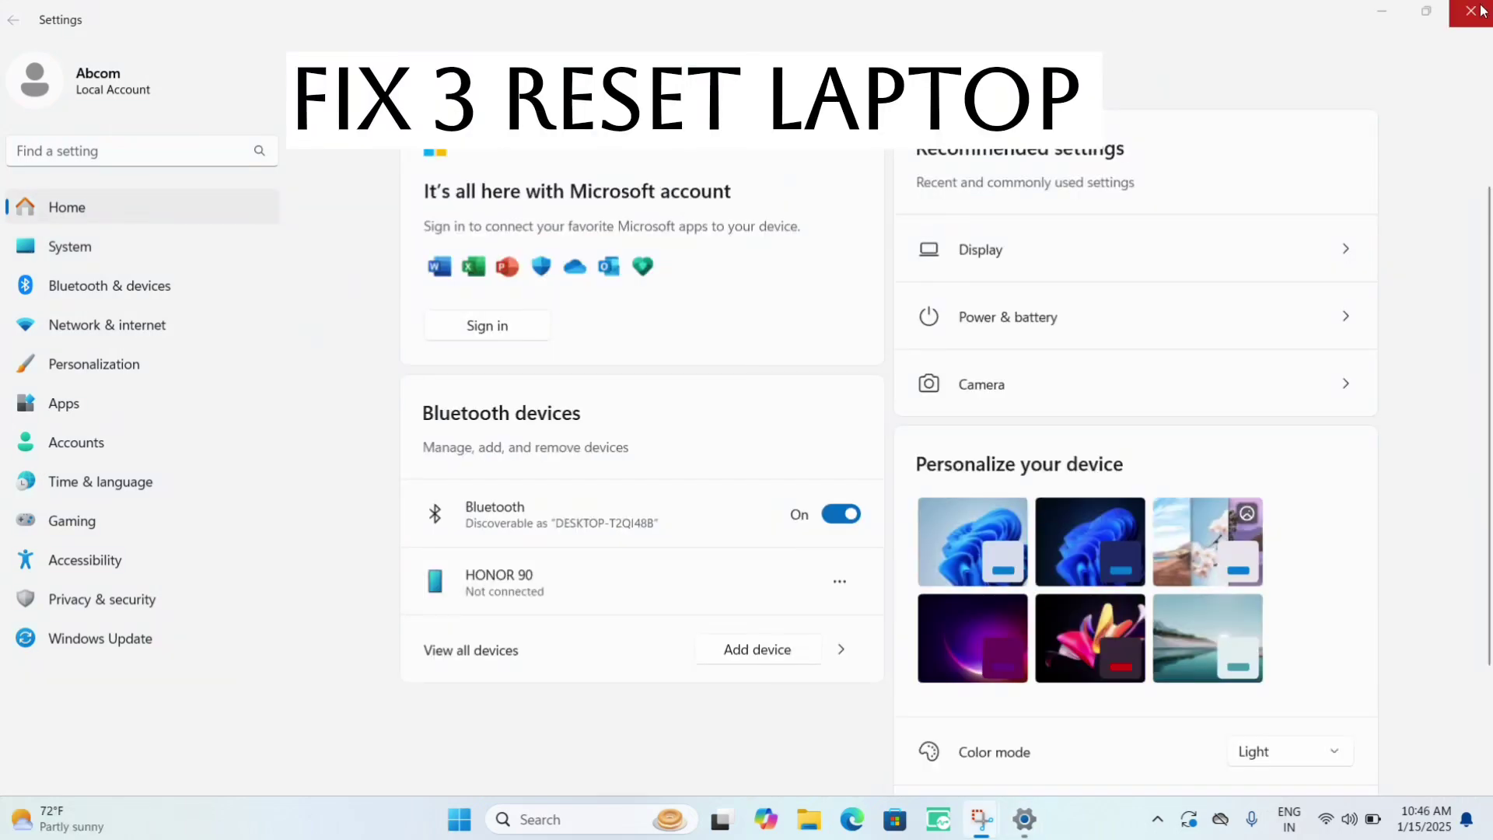
Close Settings, view the Start menu's Restart and Shut down options, then dismiss to the desktop.
click(1471, 12)
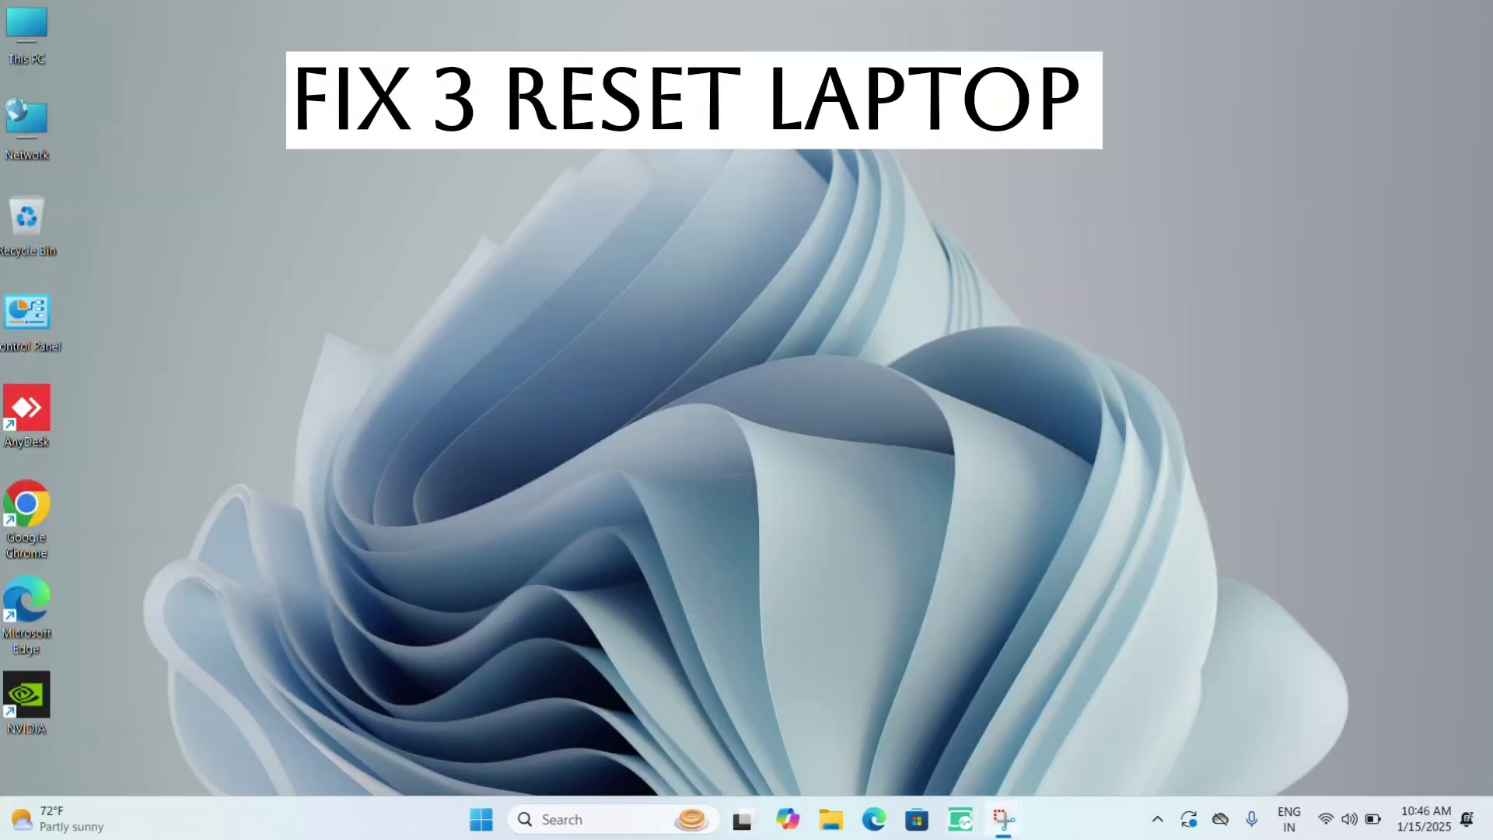
click(481, 820)
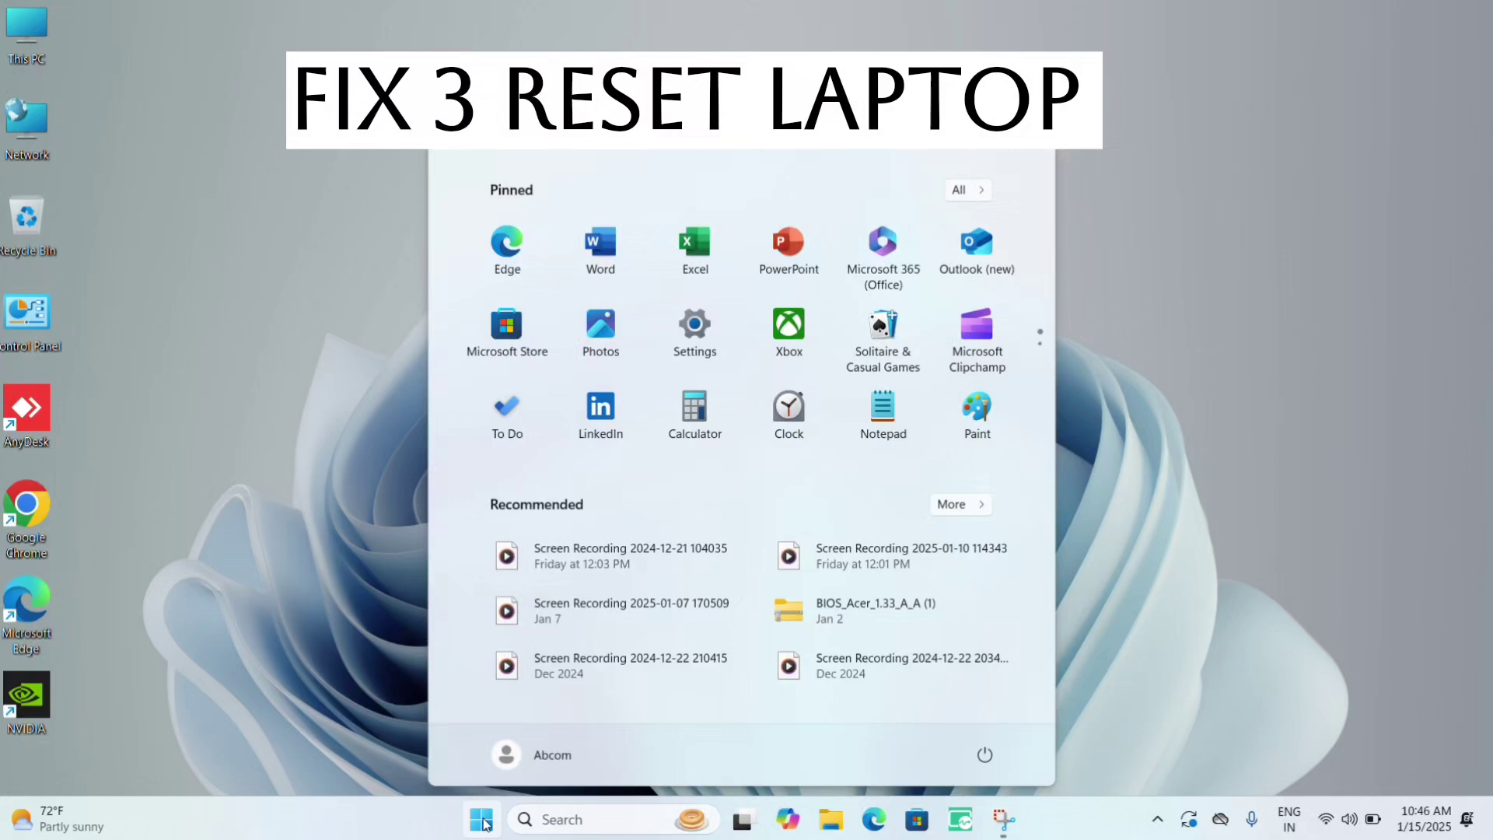
click(985, 753)
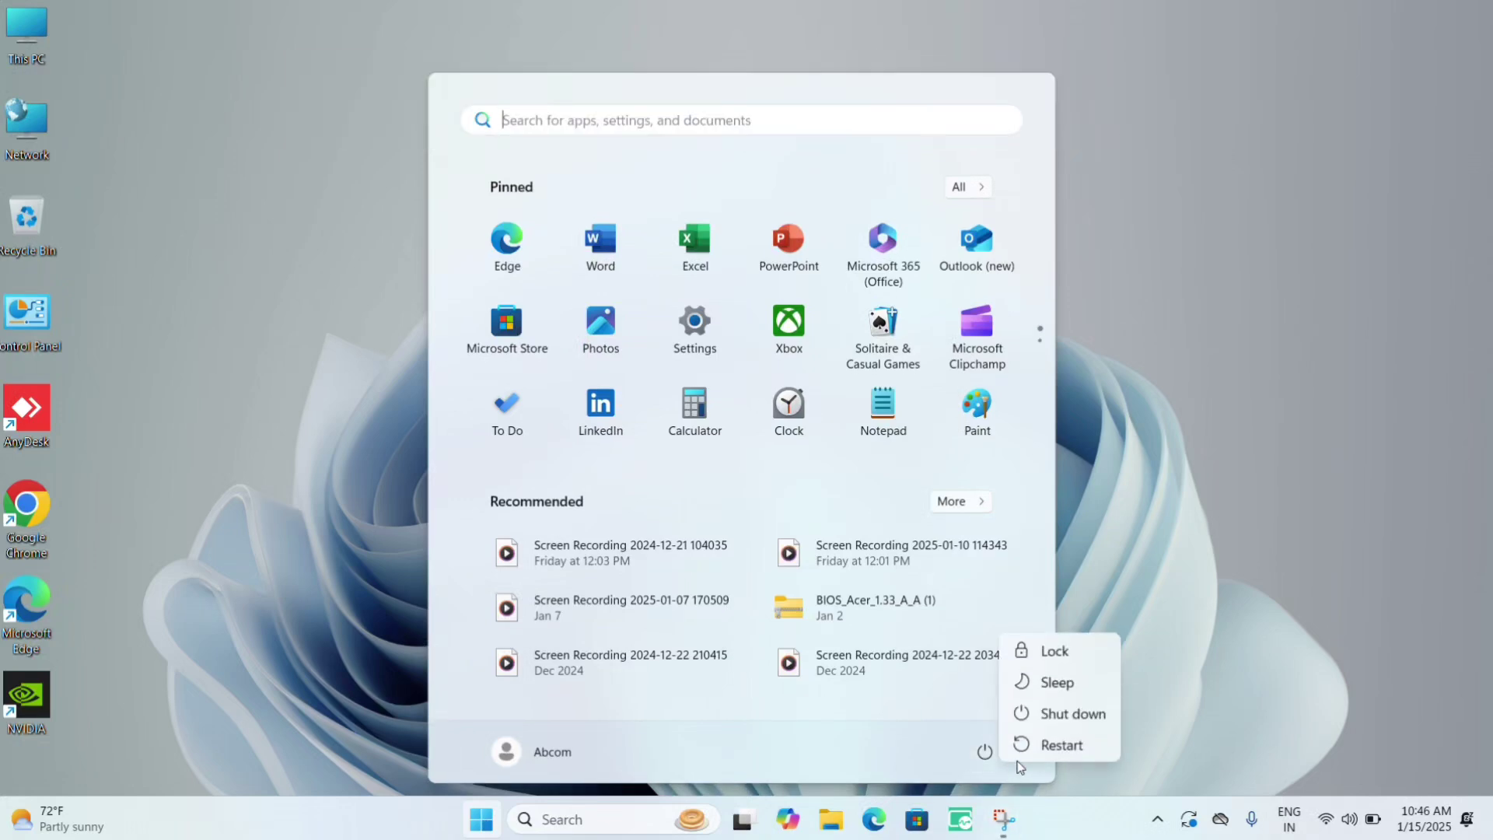
click(1262, 386)
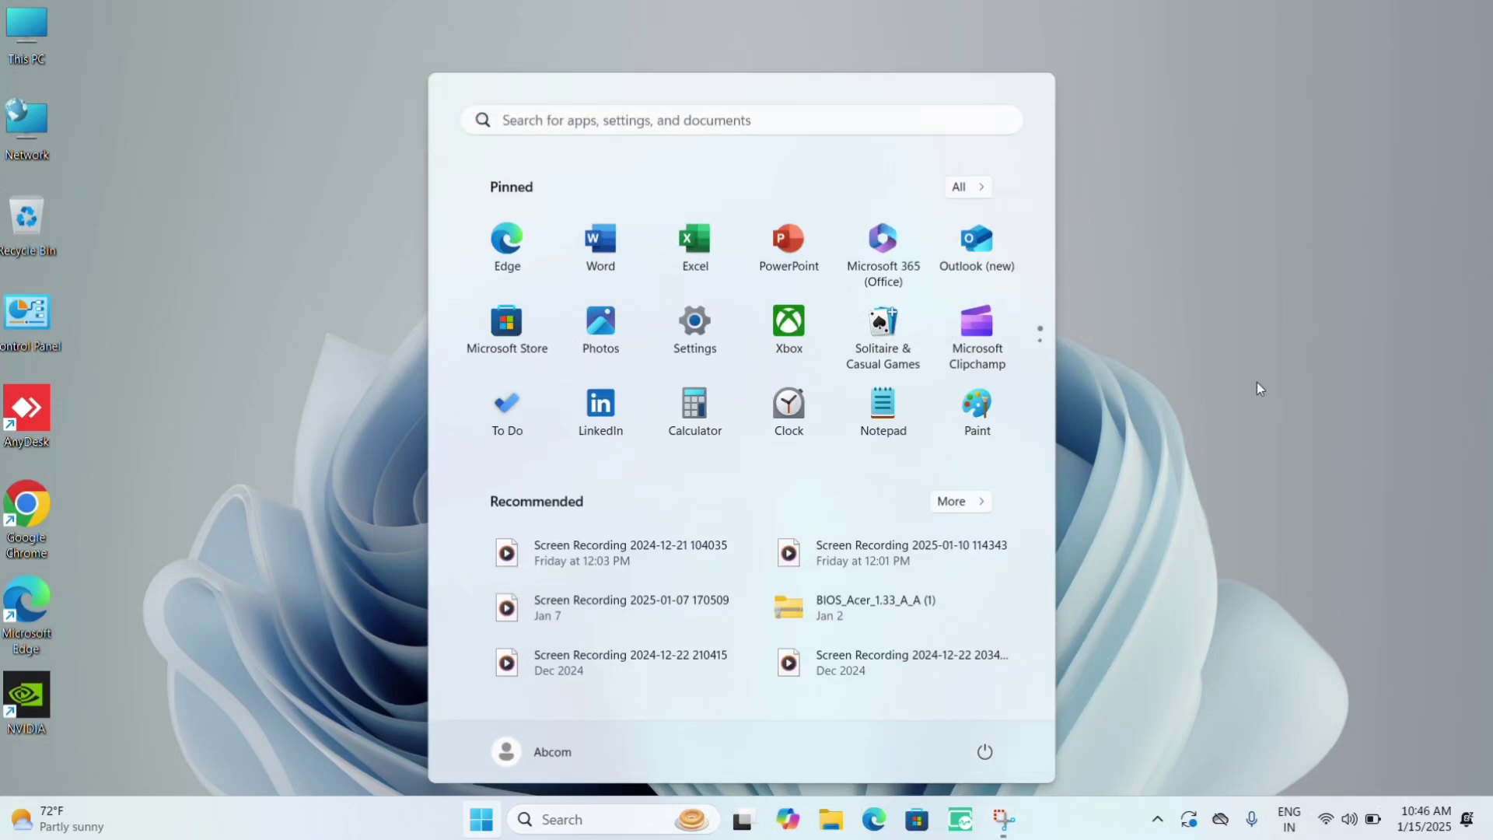
click(1256, 382)
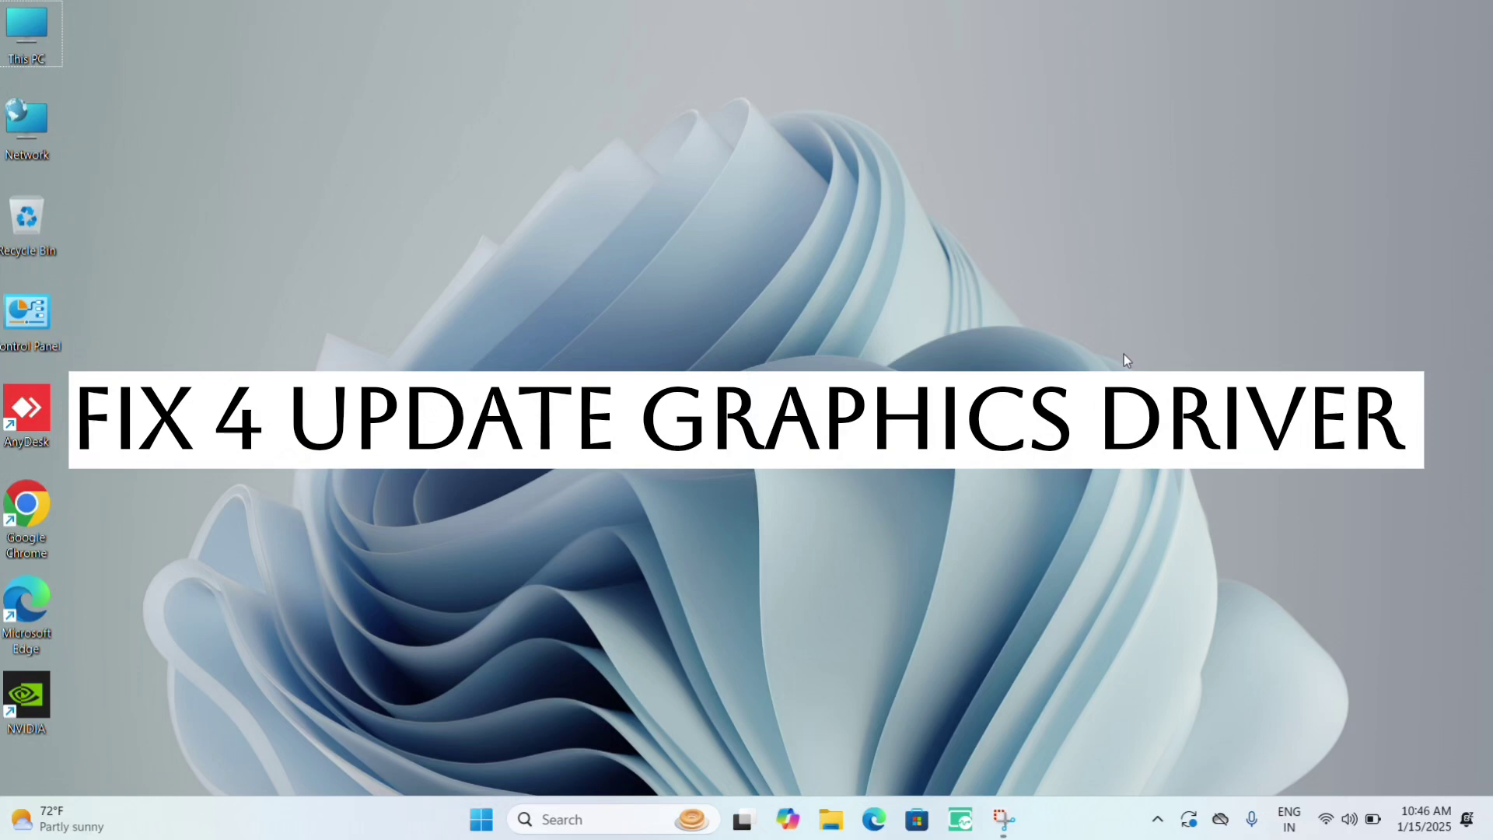
Launch Device Manager from Search and bring up the context menu for Intel UHD Graphics 630 under Display adapters.
click(595, 819)
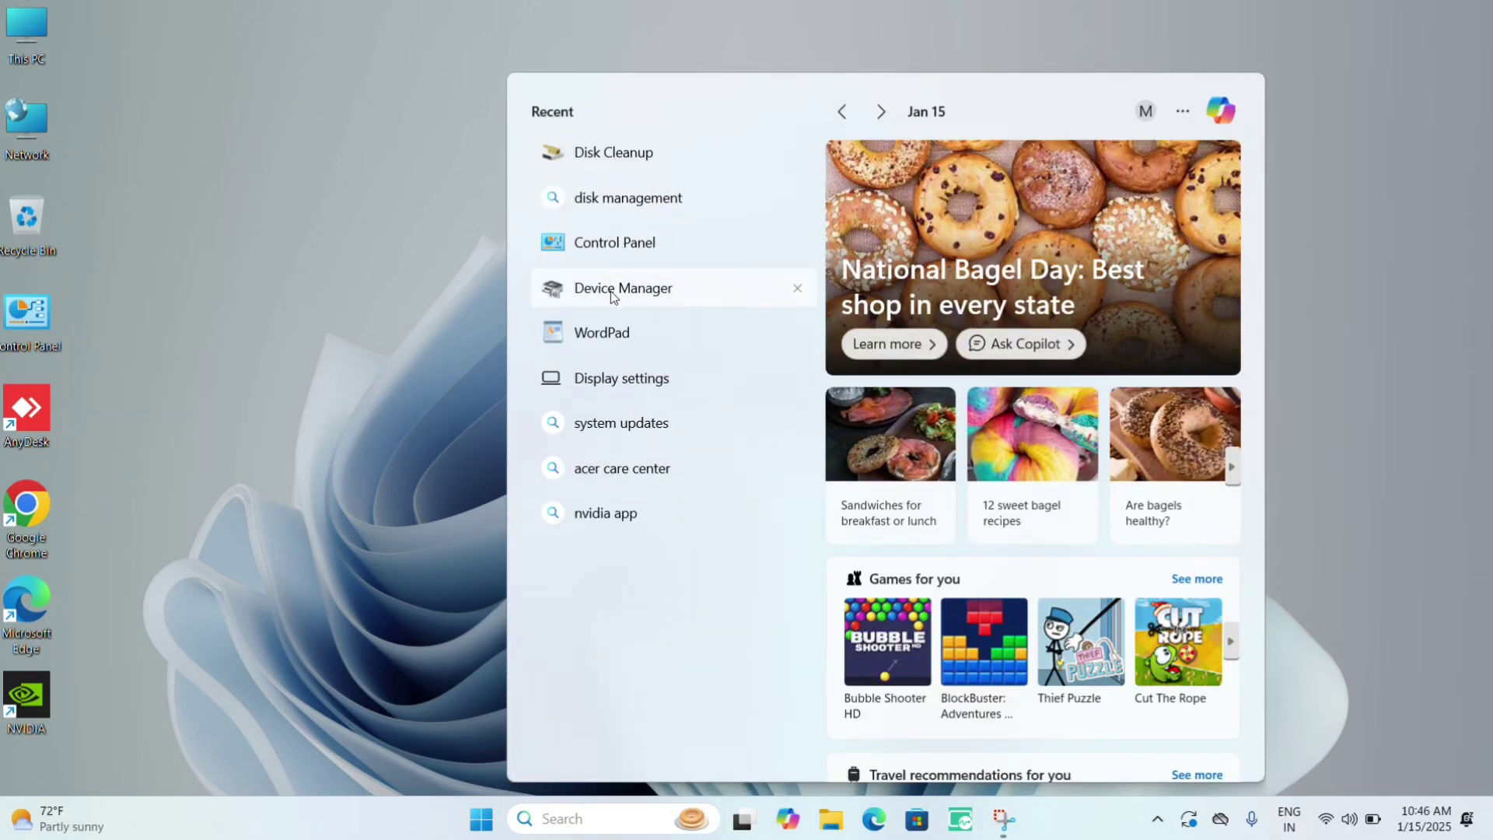
click(611, 290)
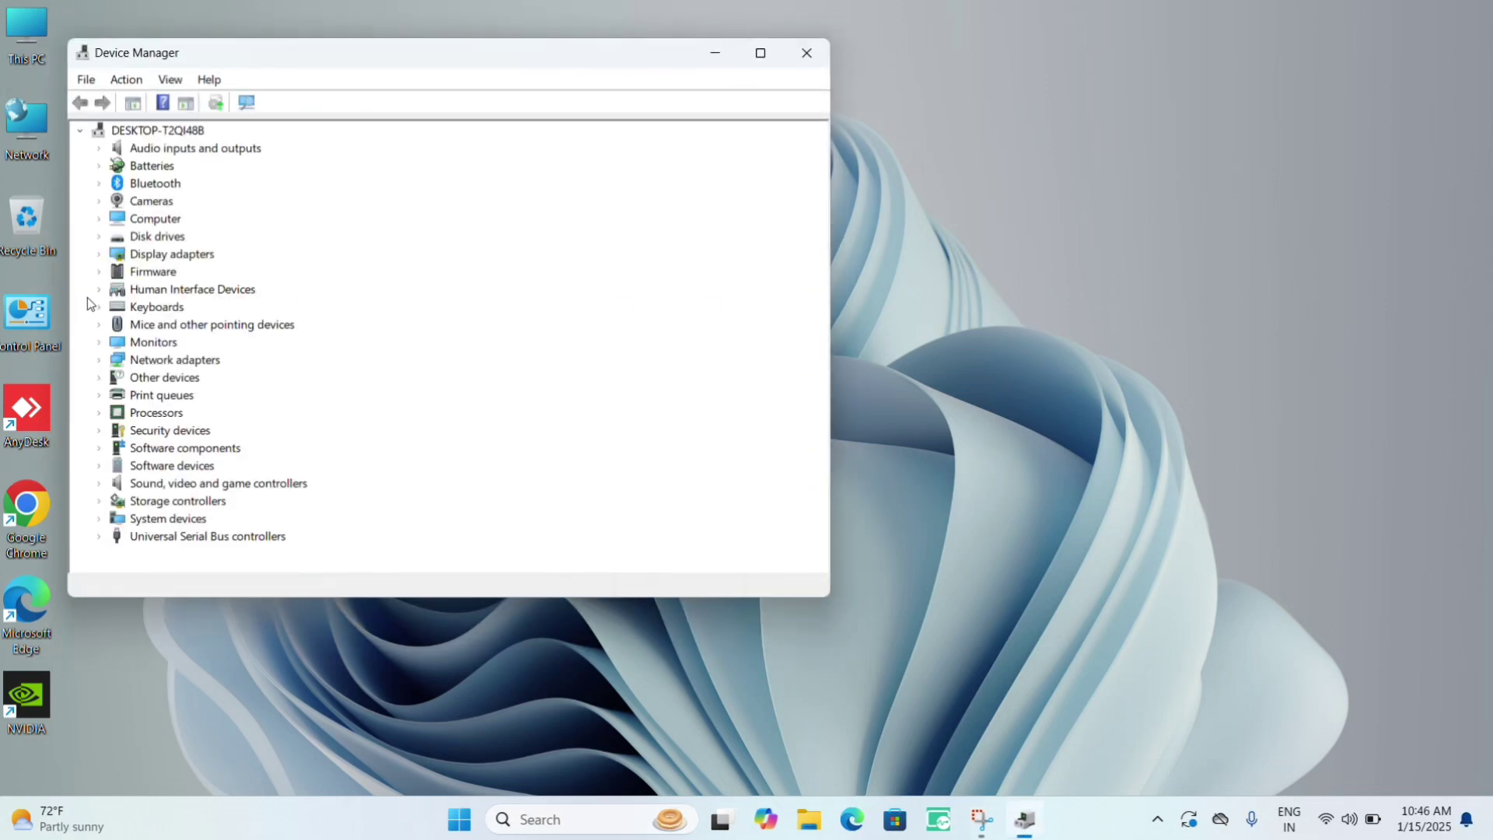
click(98, 254)
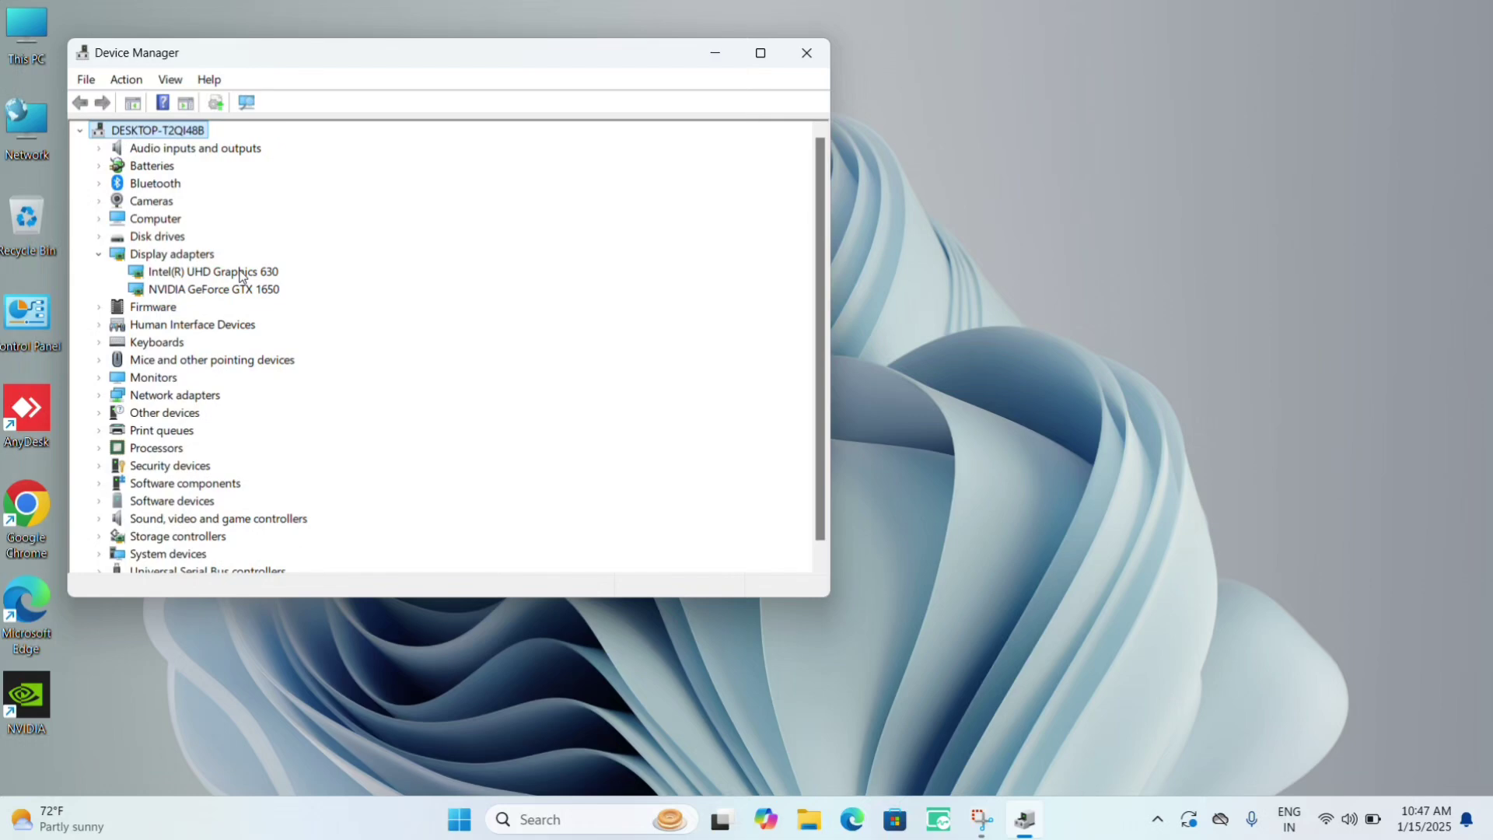
right_click(241, 277)
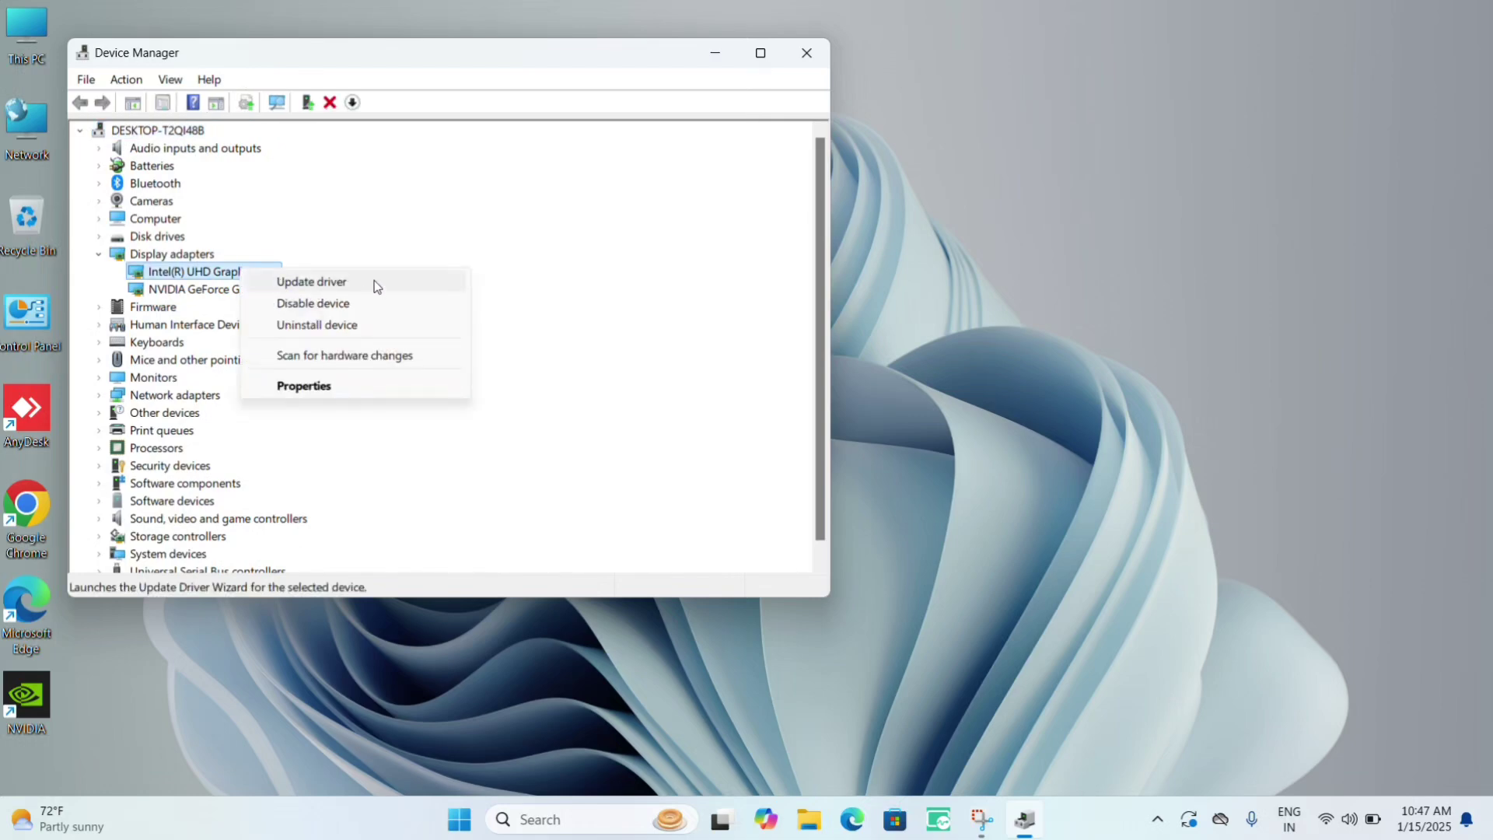
Dismiss the Intel UHD Graphics 630 context menu and collapse Display adapters.
click(99, 260)
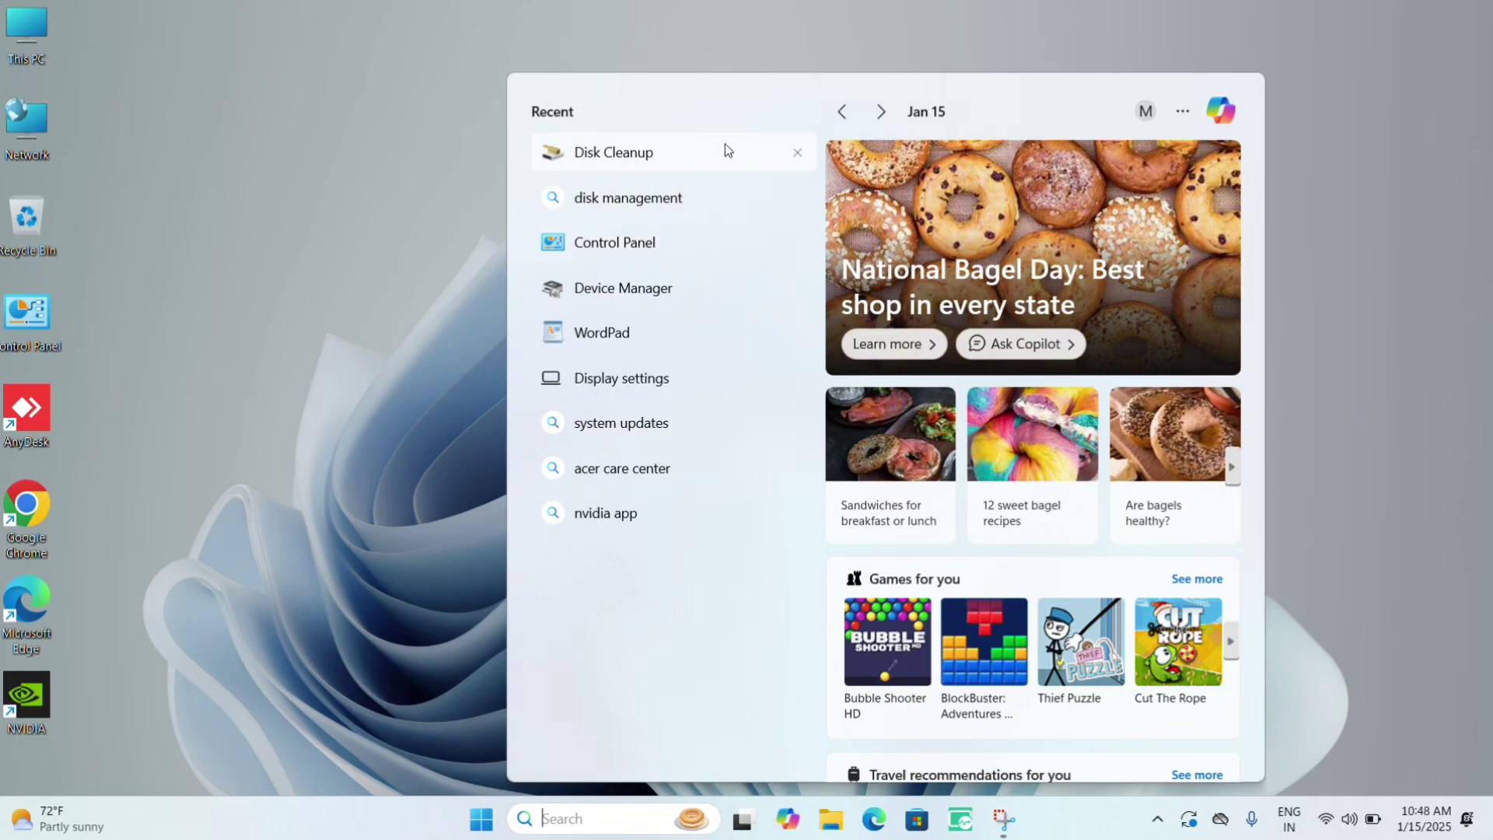
Relaunch Device Manager and show the uninstall option for Intel UHD Graphics 630.
click(698, 288)
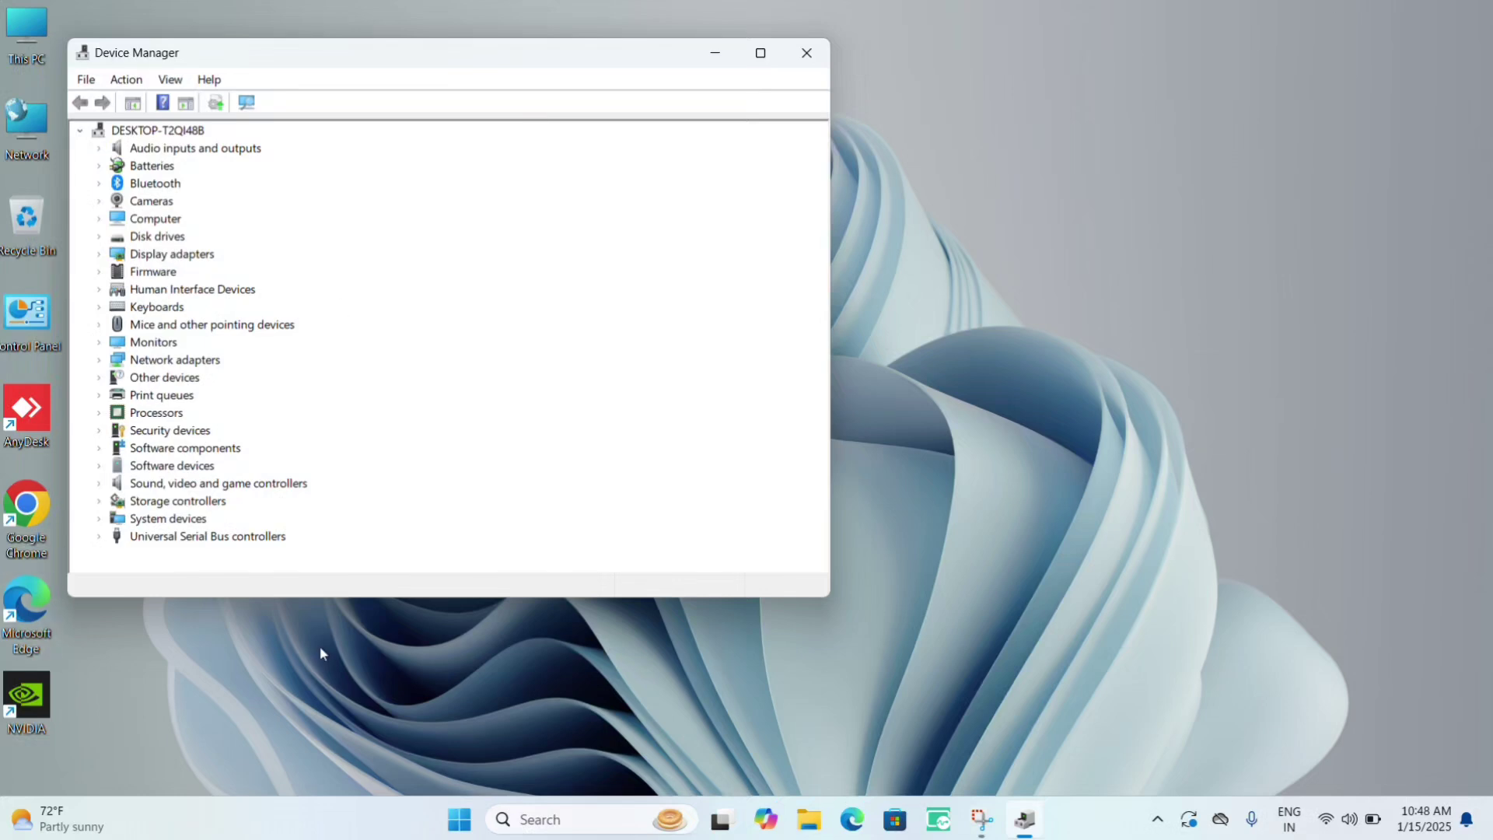
click(100, 254)
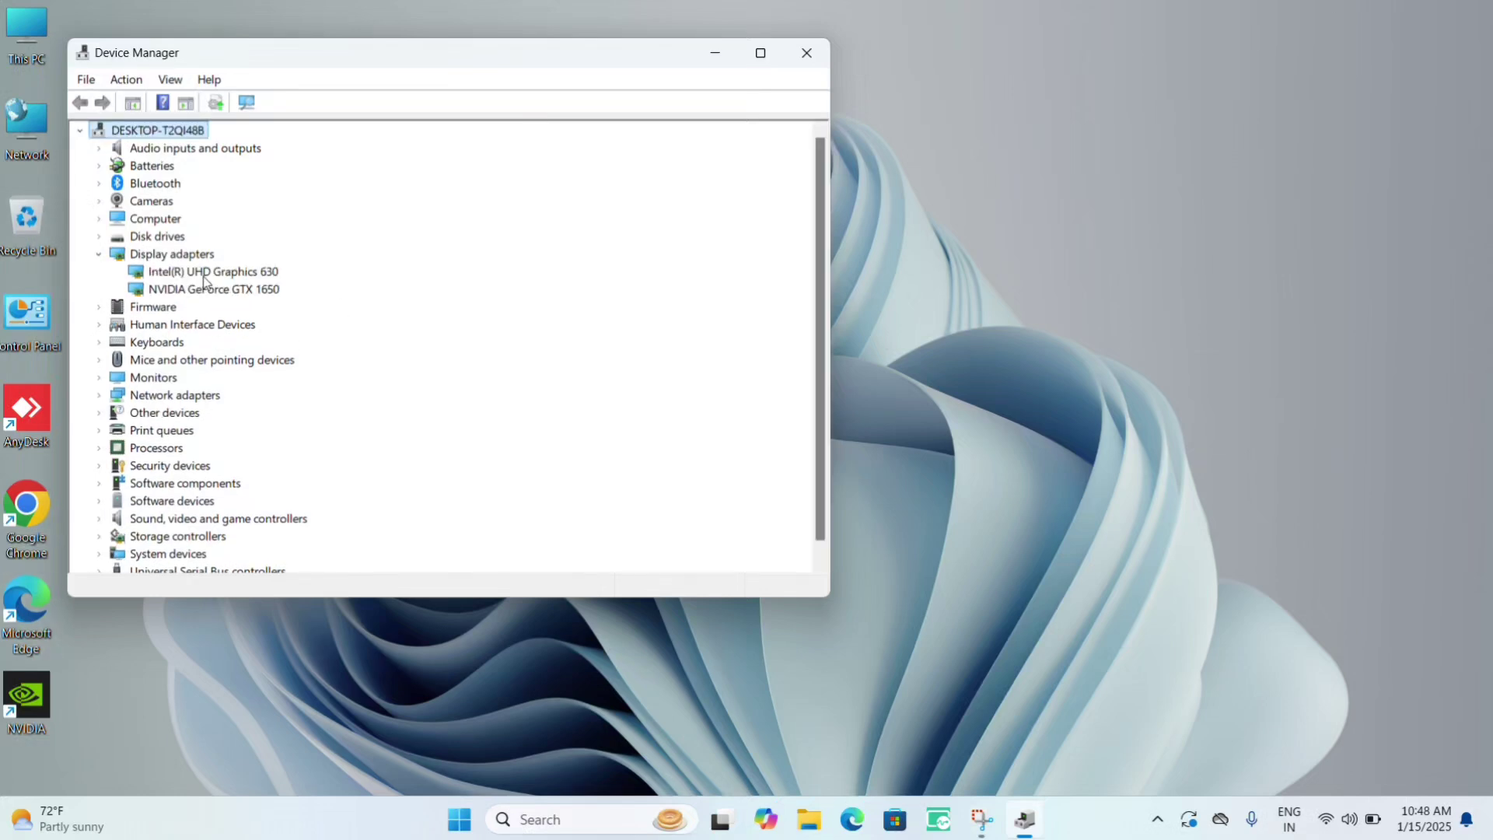
click(207, 272)
right_click(211, 273)
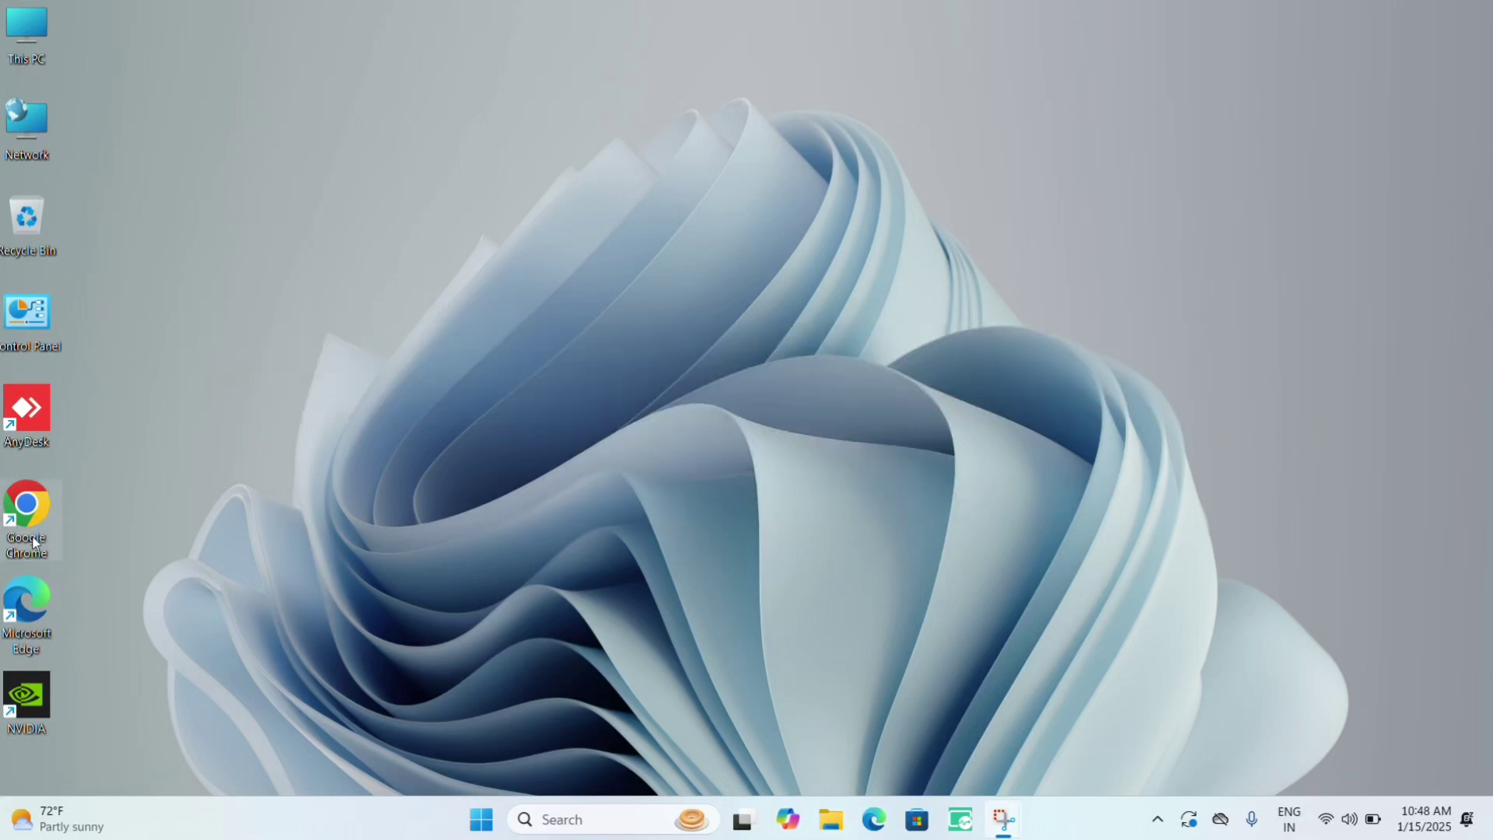
Launch Chrome and go from the Acer Support shortcut to the Contact Acer page.
double_click(28, 526)
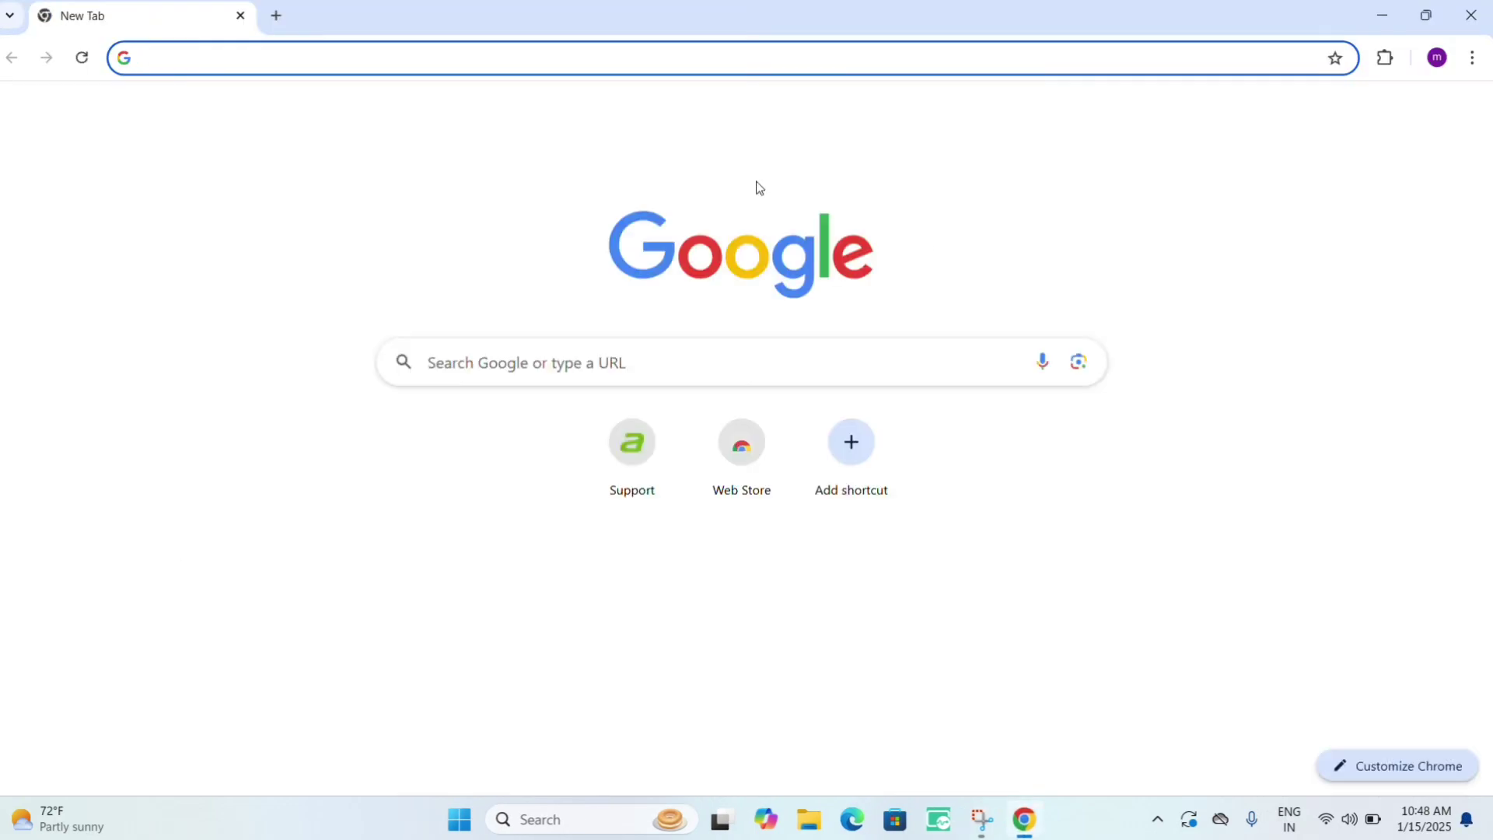
click(605, 472)
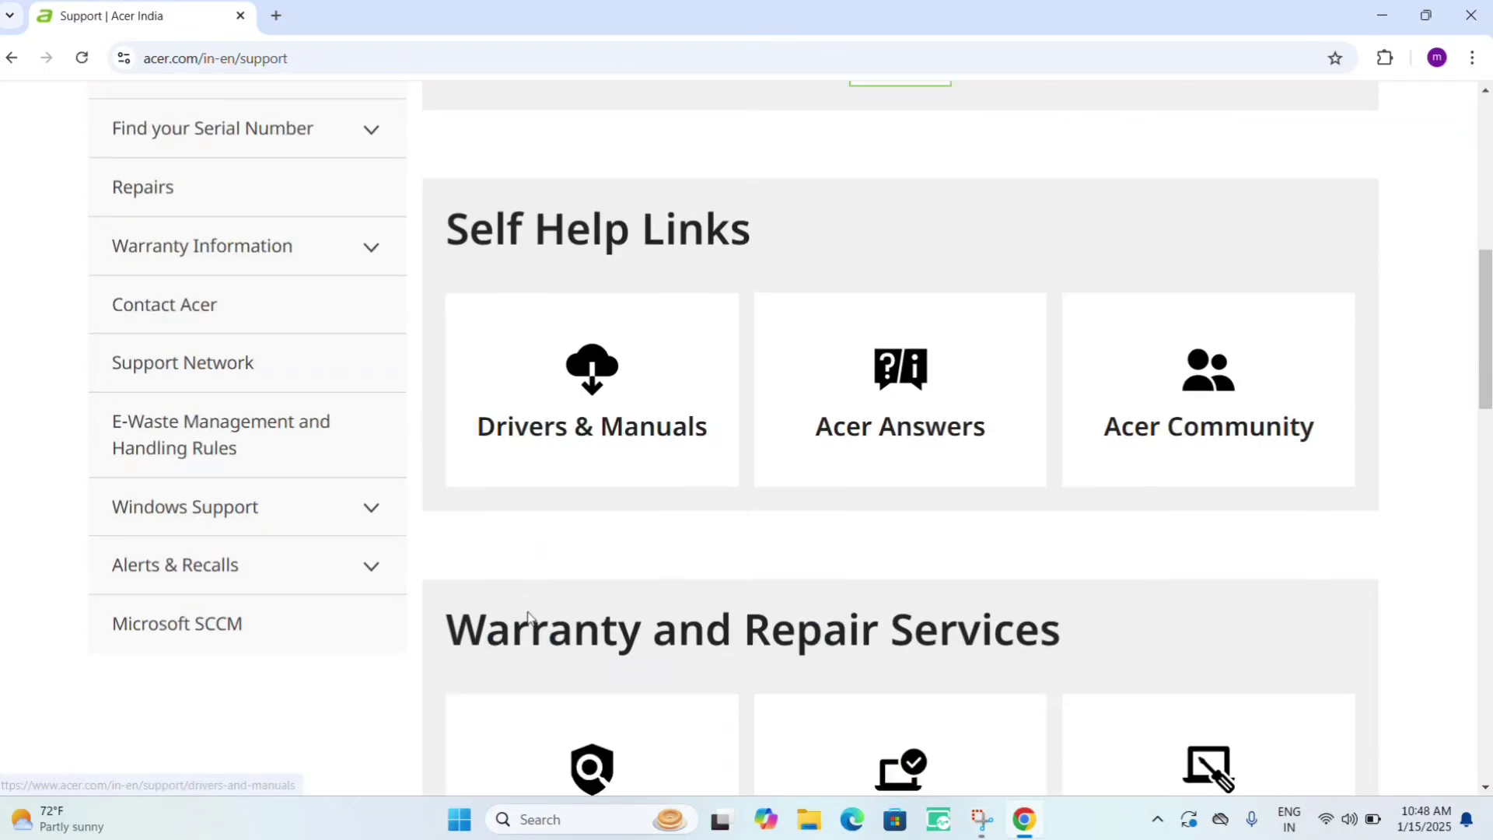
click(201, 308)
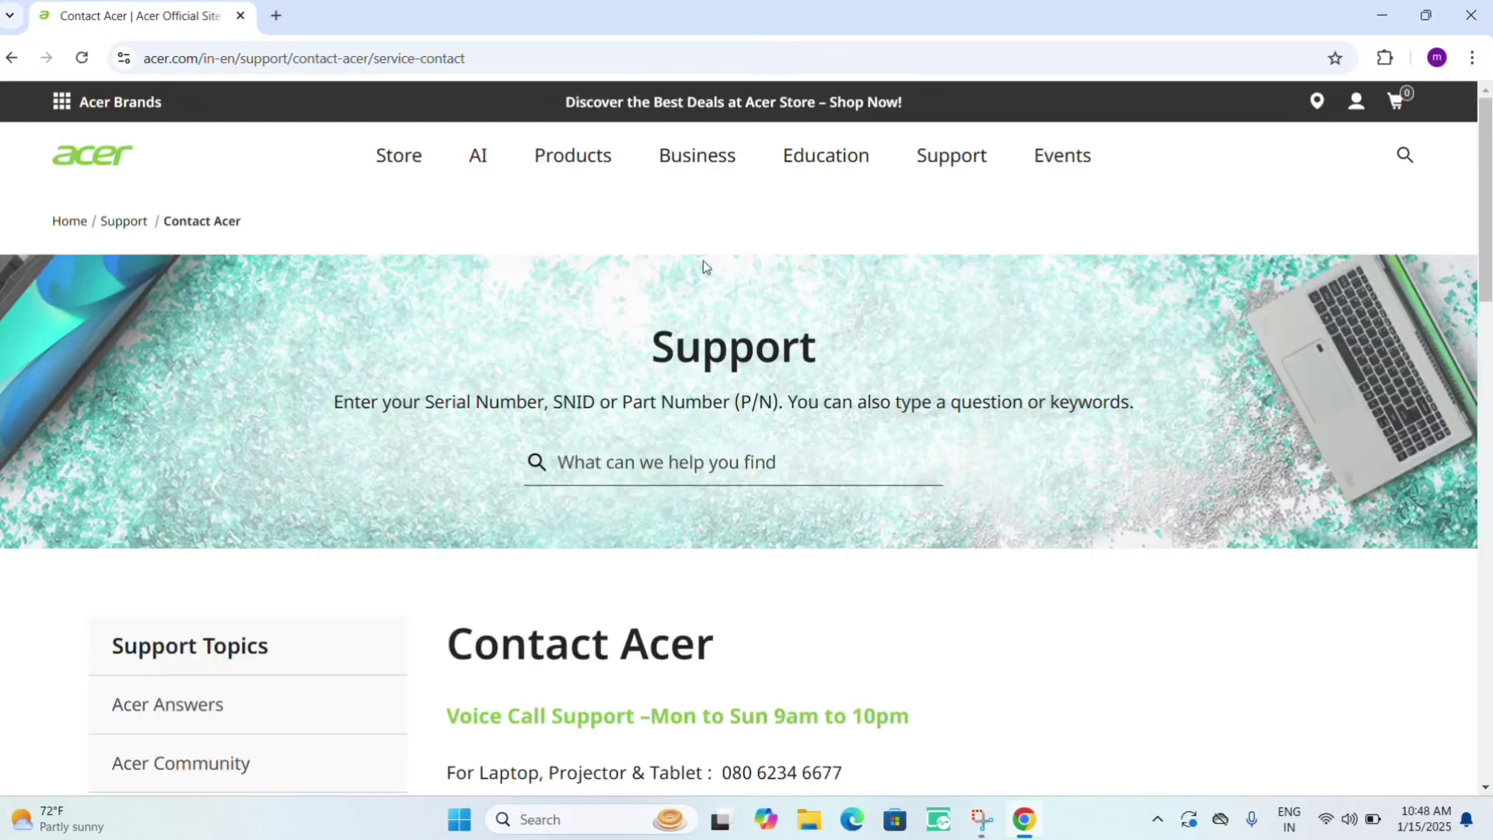
scroll(708, 456, down, 3)
scroll(706, 448, down, 1)
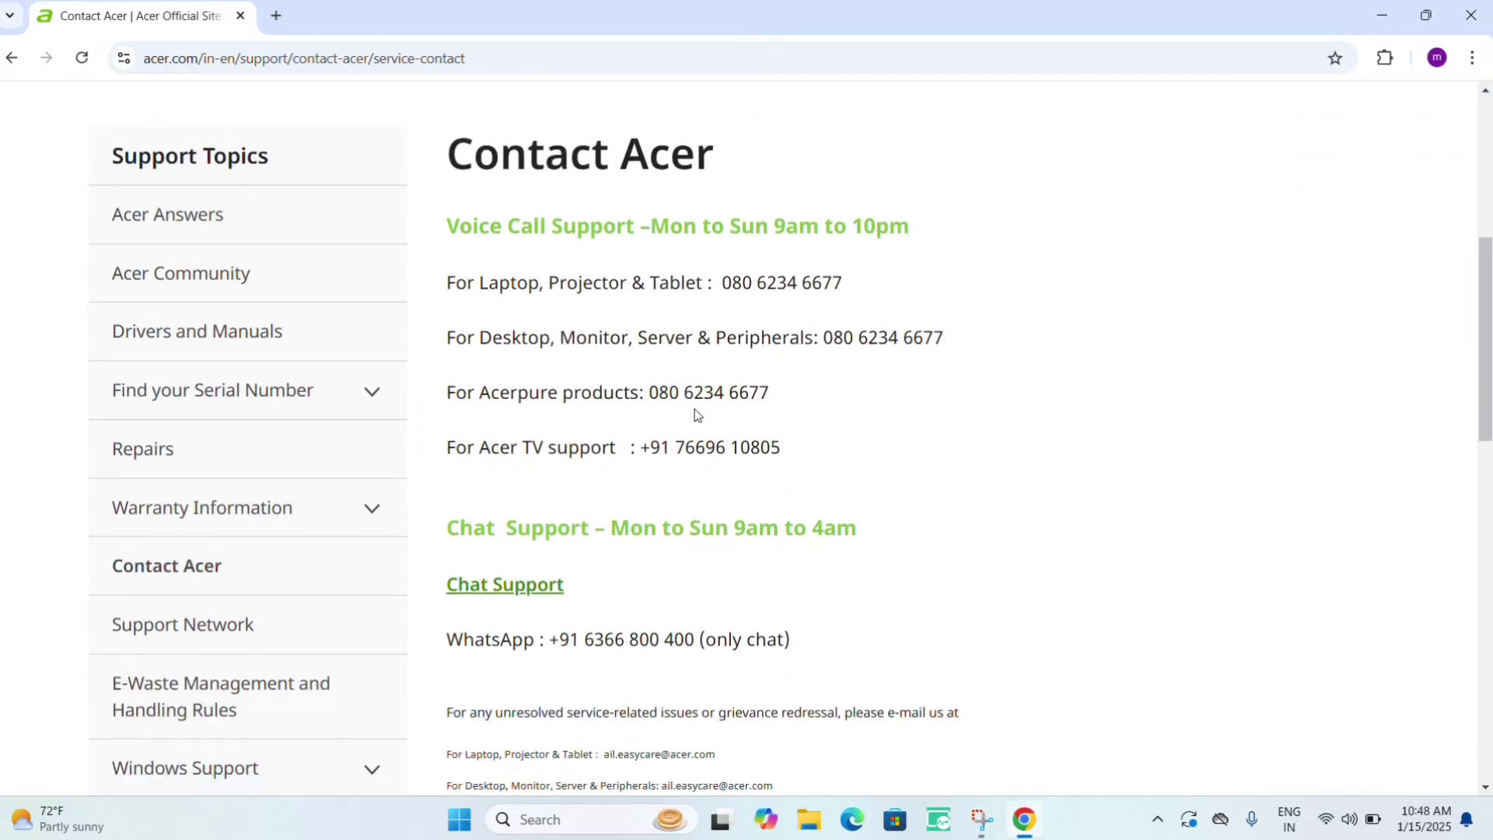